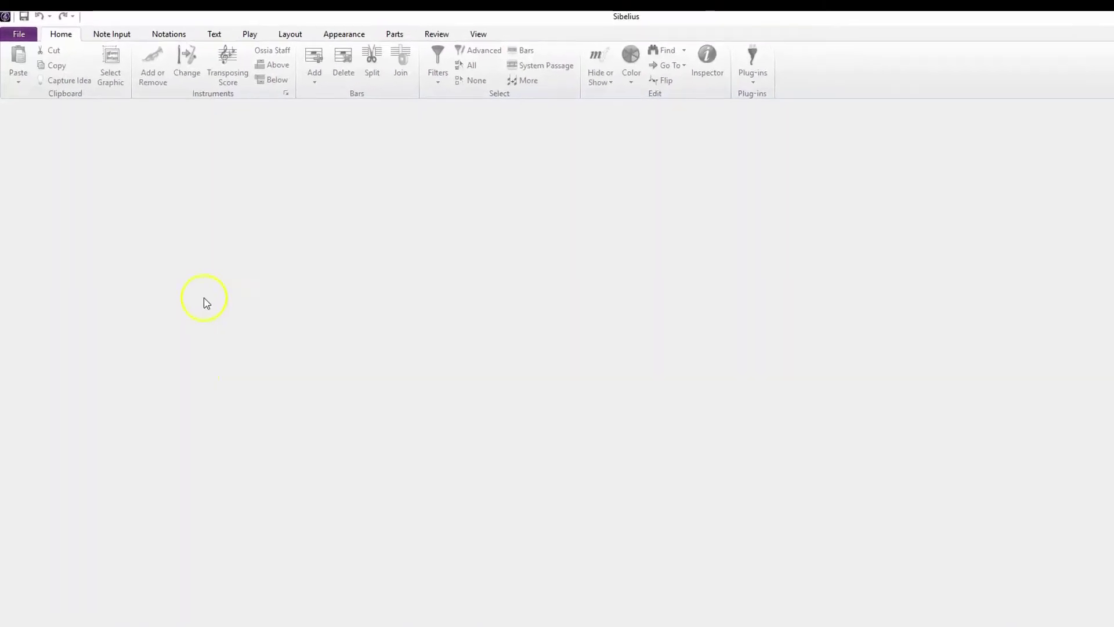
# Step: Start a Blank score from Quick Start > New Score and open Change Instruments
pyautogui.click(23, 53)
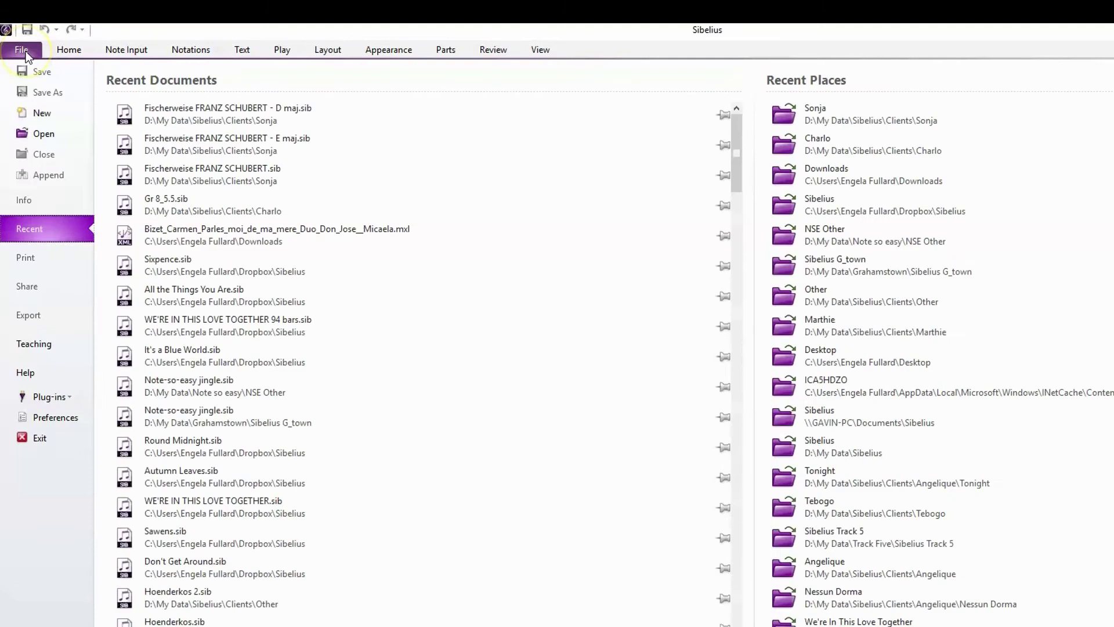
pyautogui.click(42, 113)
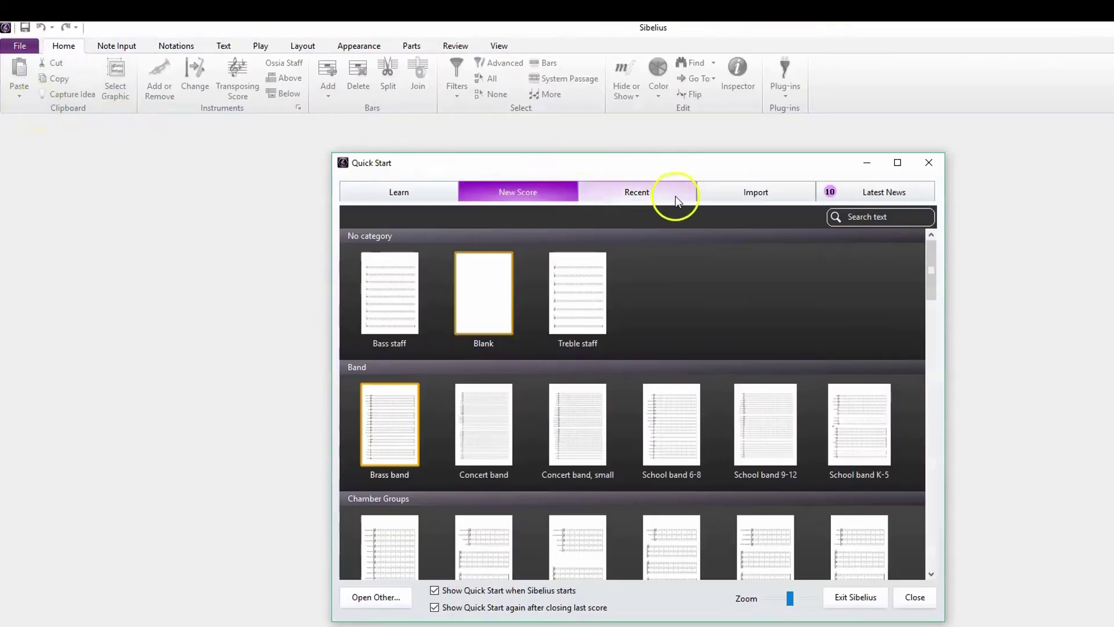
pyautogui.click(485, 293)
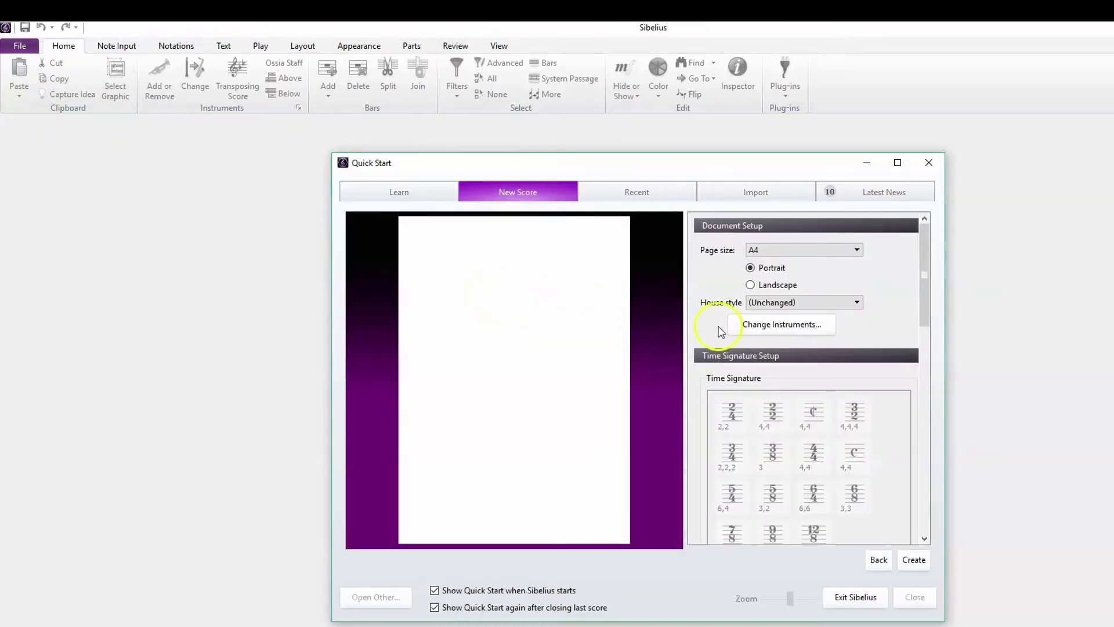
pyautogui.click(780, 325)
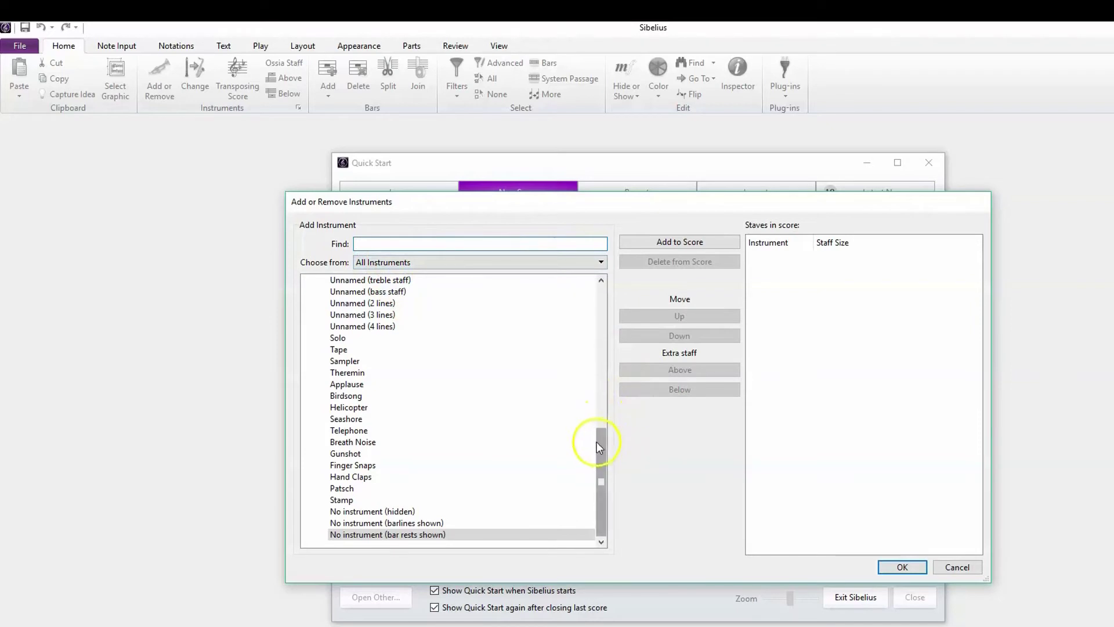
pyautogui.moveTo(601, 442); pyautogui.dragTo(604, 377)
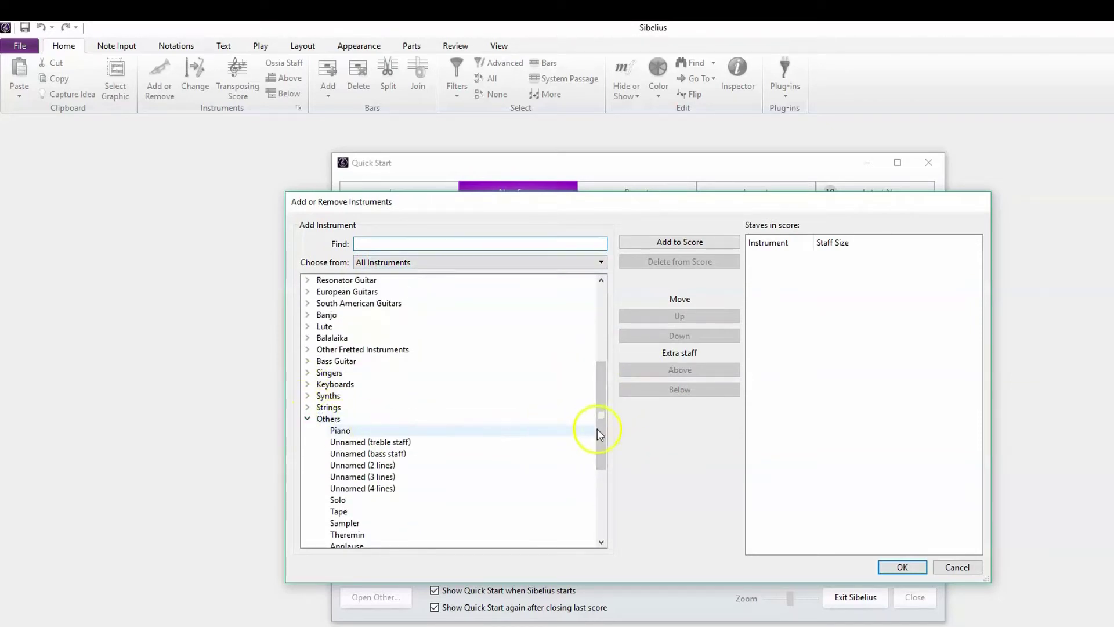
pyautogui.moveTo(598, 429); pyautogui.dragTo(602, 499)
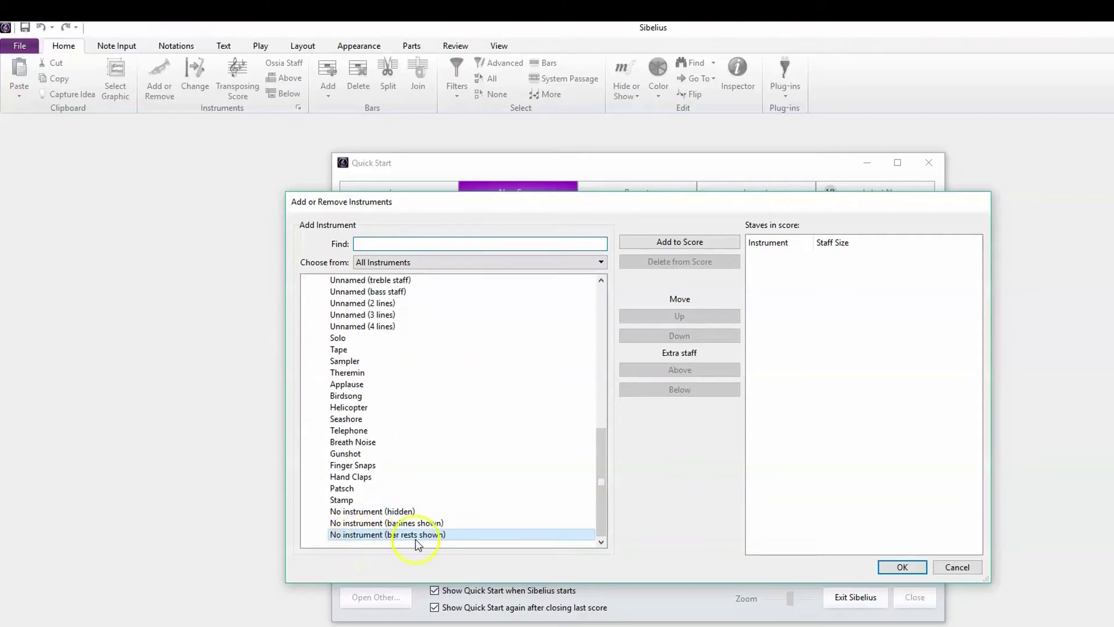
# Step: Add a 'No instrument (bar rests shown)' staff to the score and confirm it
pyautogui.click(666, 242)
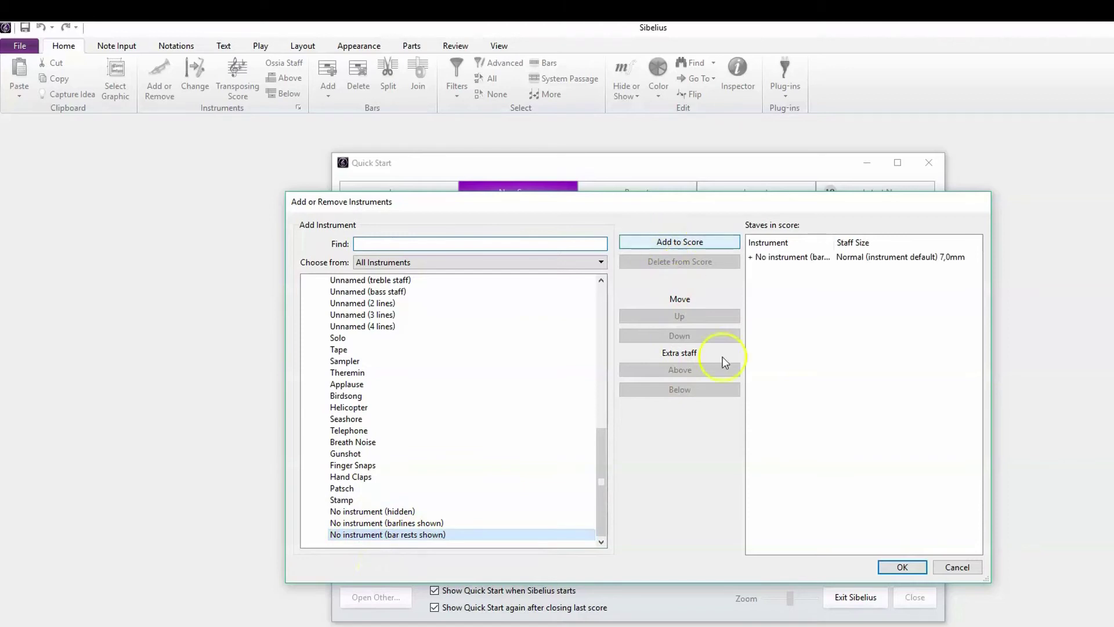
pyautogui.click(897, 568)
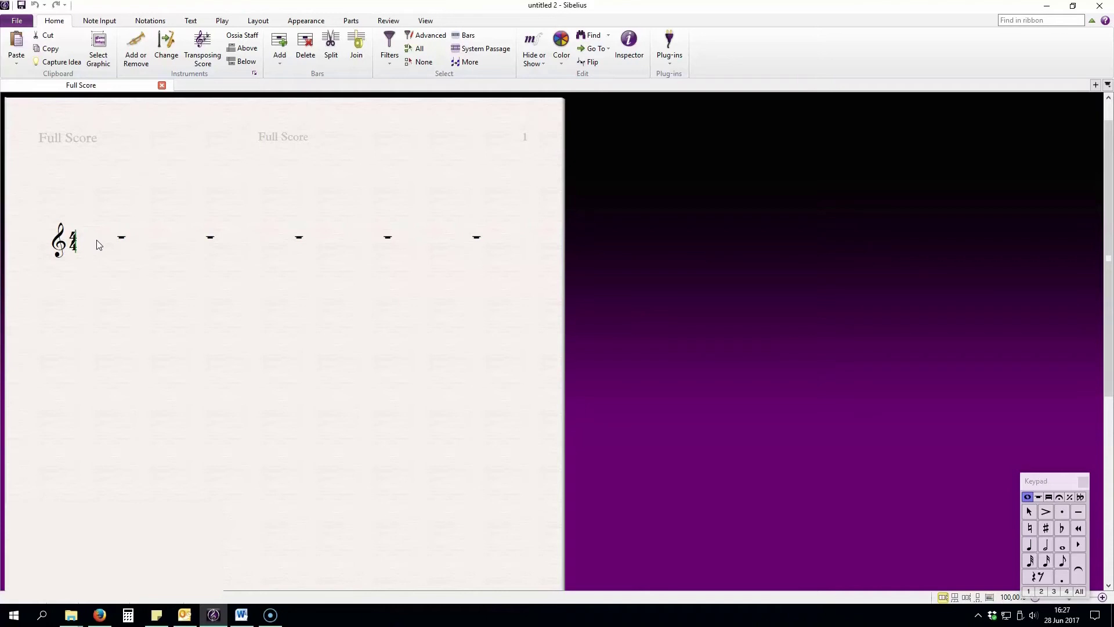
# Step: Select all five bars of the staff, hide them, and clear the selection
pyautogui.doubleClick(97, 245)
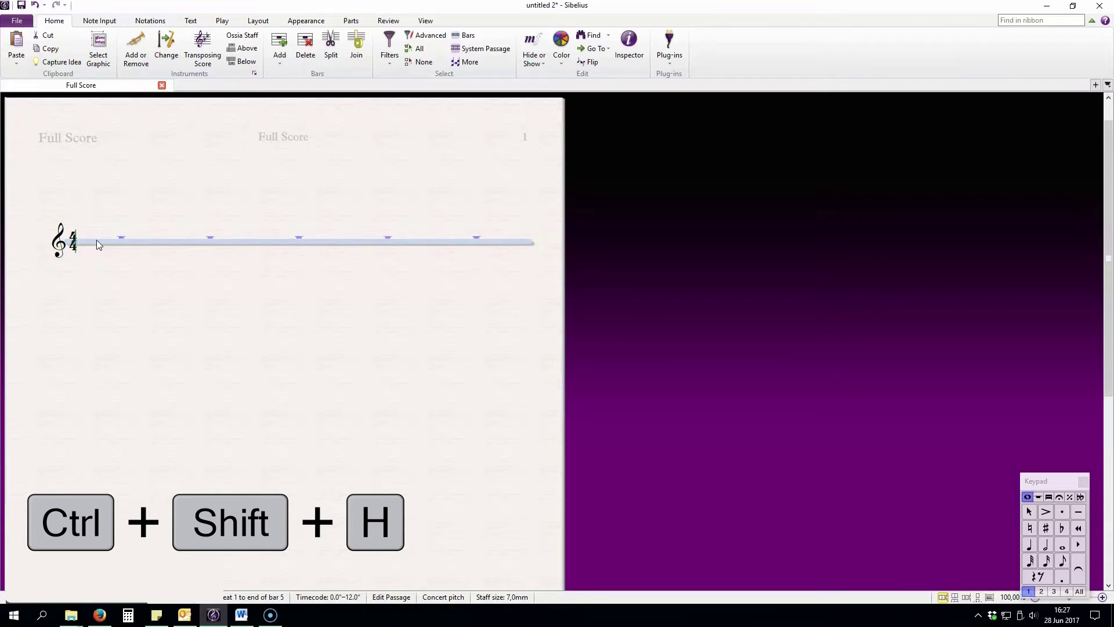
pyautogui.click(115, 289)
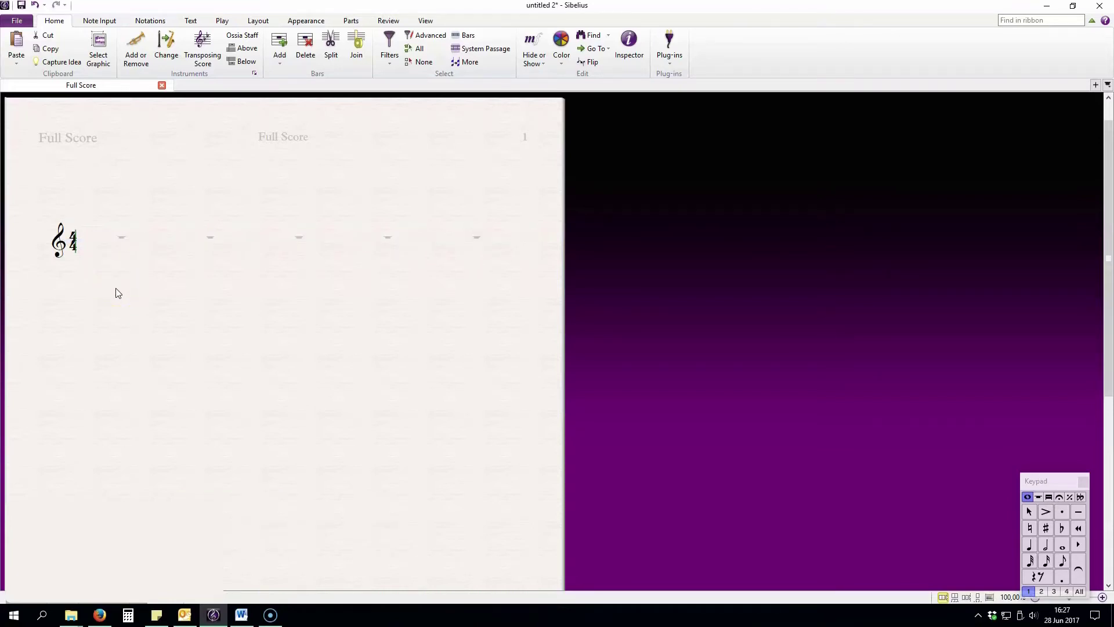
# Step: Replace the treble clef at the staff start with a Blank clef from the clef gallery
pyautogui.press('q')
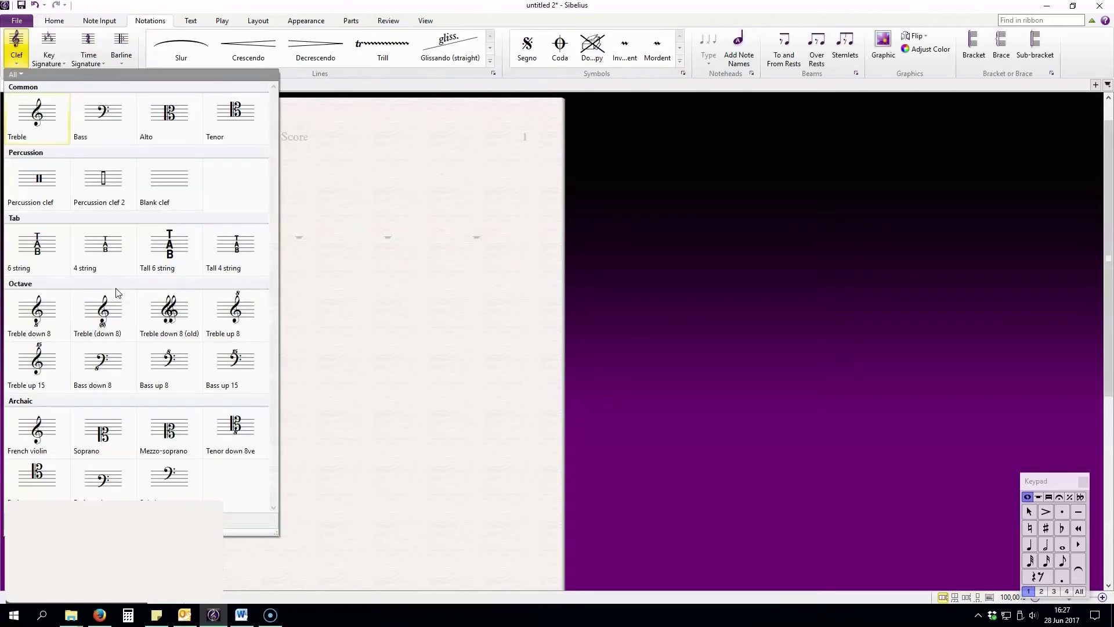
pyautogui.click(167, 178)
pyautogui.click(59, 238)
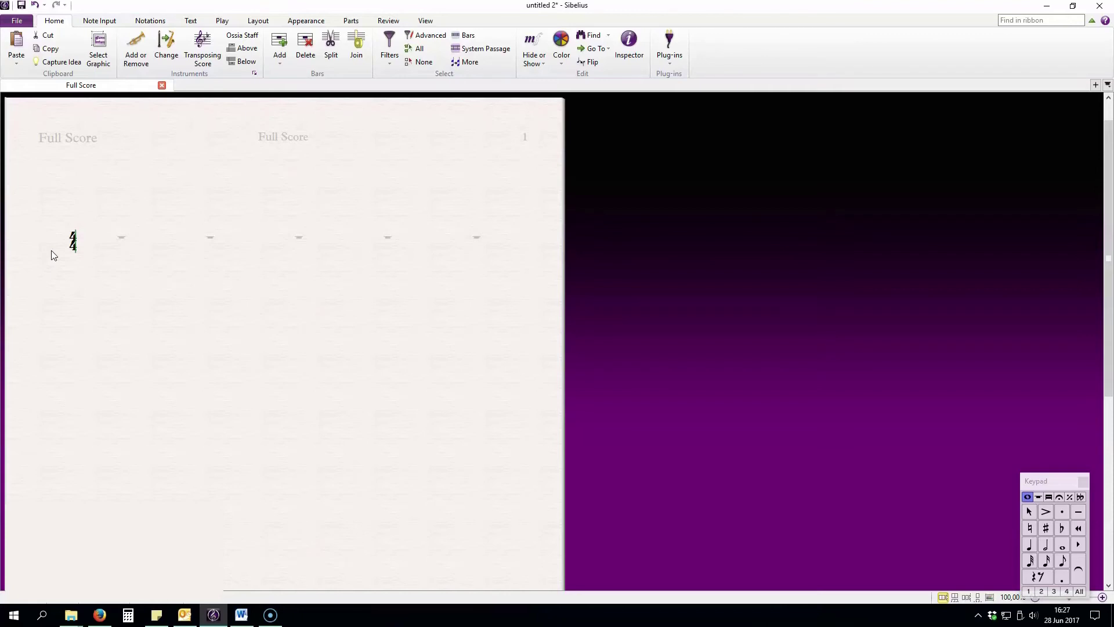
pyautogui.moveTo(51, 255); pyautogui.dragTo(96, 245)
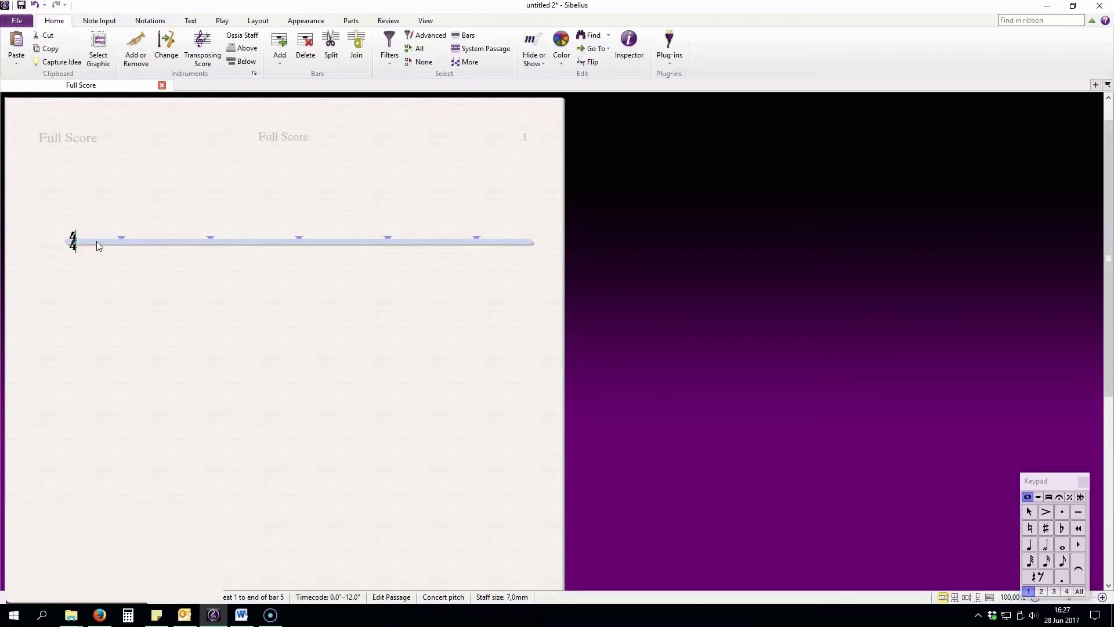
# Step: Capture the 4/4 staff with Select Graphic, copy it, and switch to the Word paper
pyautogui.hotkey('alt', 'g')
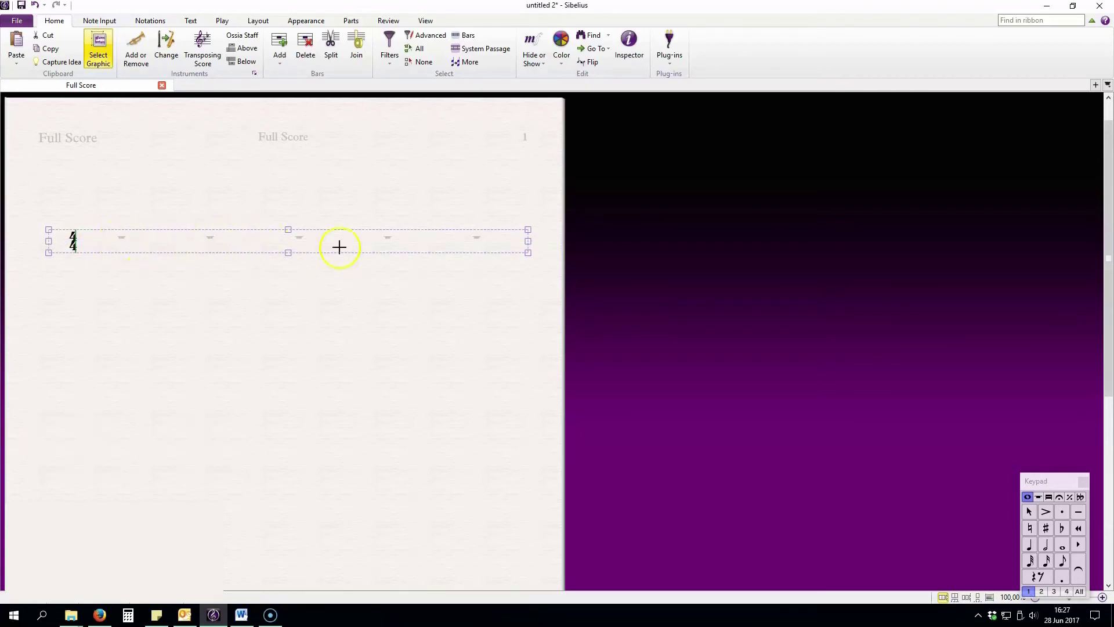
pyautogui.moveTo(512, 241); pyautogui.dragTo(529, 257)
pyautogui.hotkey('ctrl', 'c')
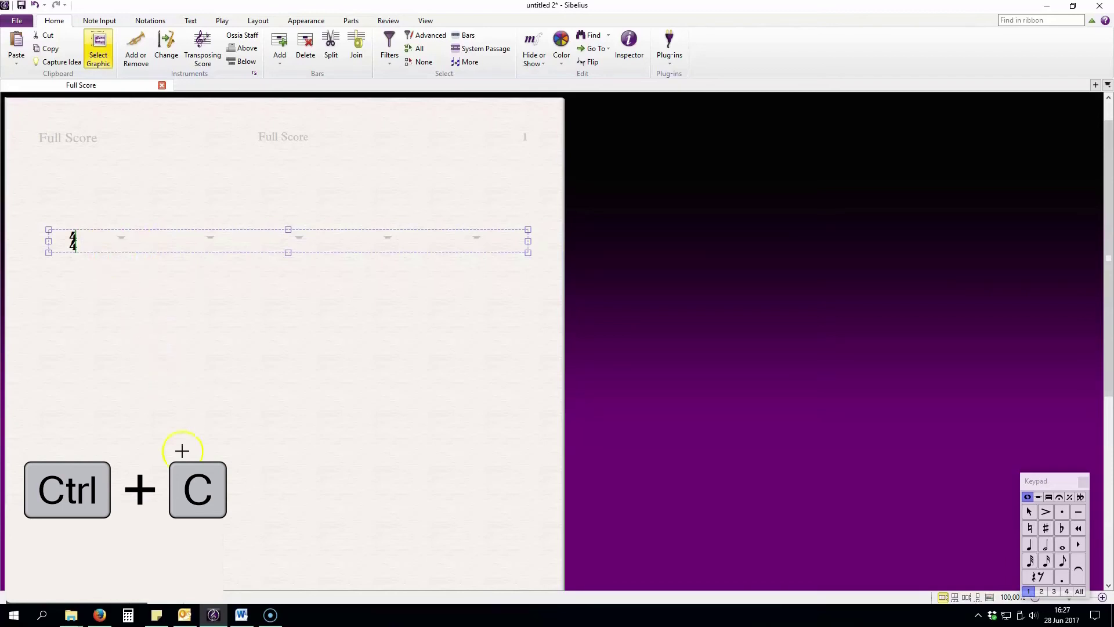
pyautogui.click(245, 616)
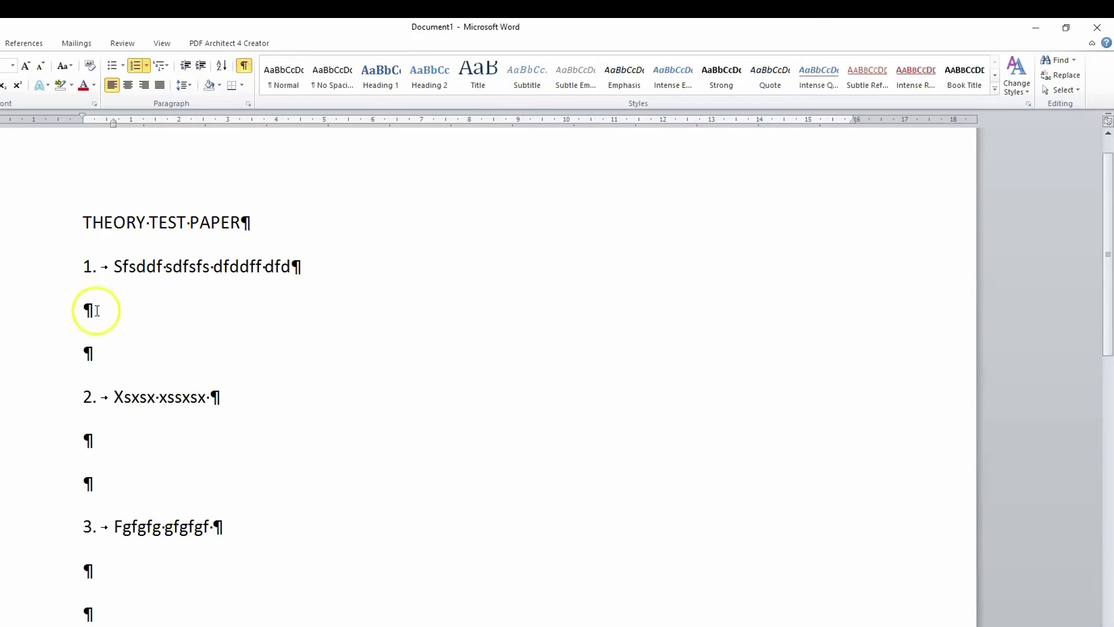
# Step: Paste the copied 4/4 graphic on the empty line below question 1
pyautogui.click(91, 309)
pyautogui.hotkey('ctrl', 'v')
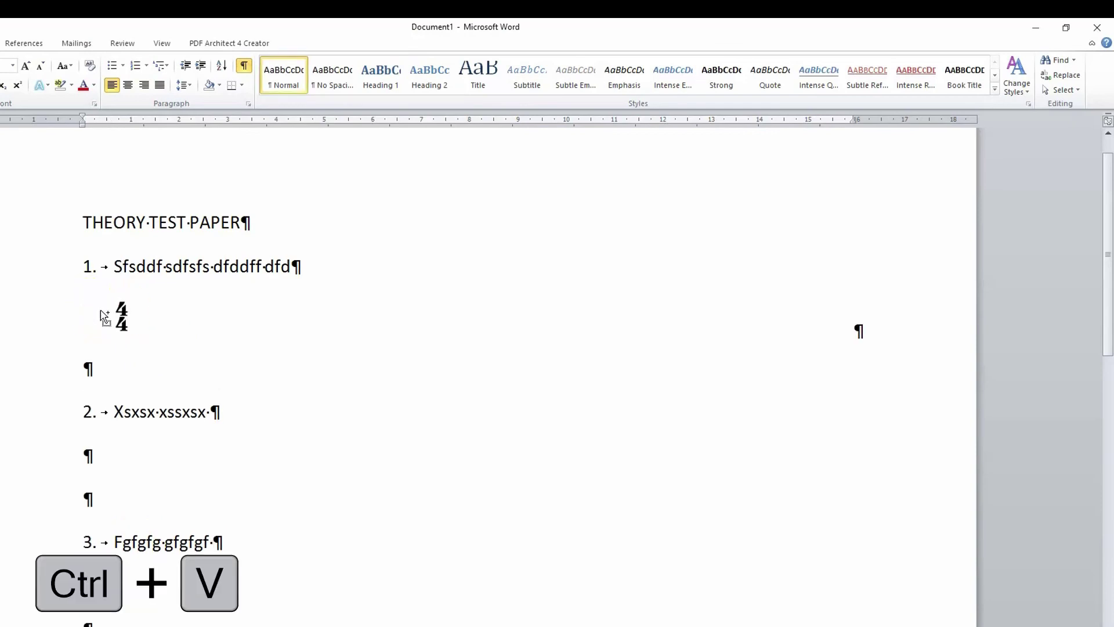
pyautogui.click(296, 264)
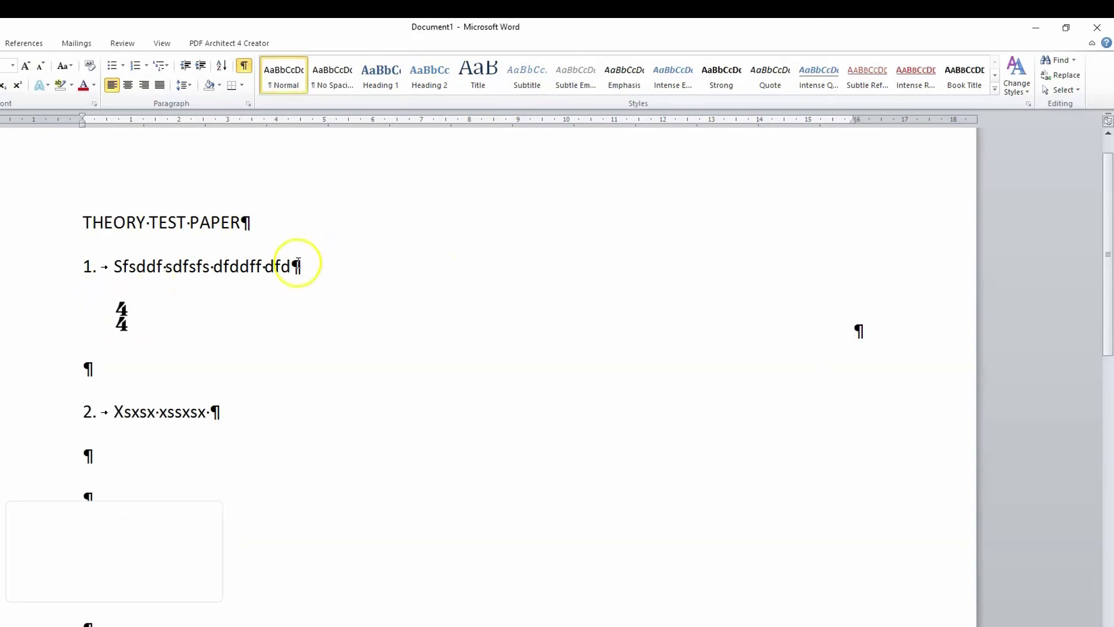
# Step: Crop the blank space off the right side of the pasted 4/4 image
pyautogui.click(125, 322)
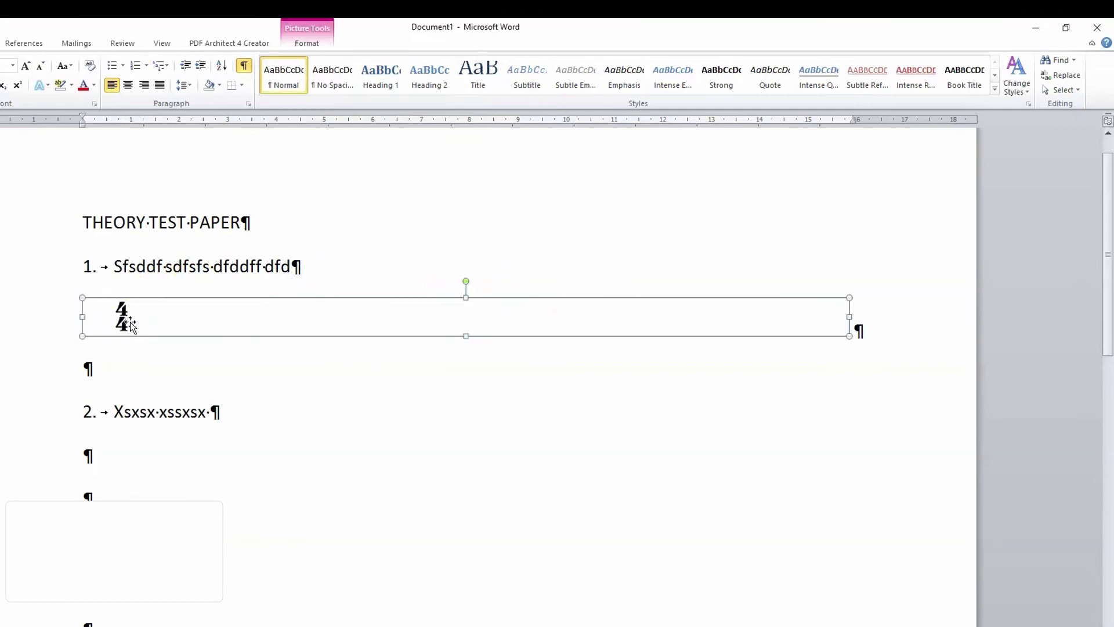
pyautogui.click(305, 27)
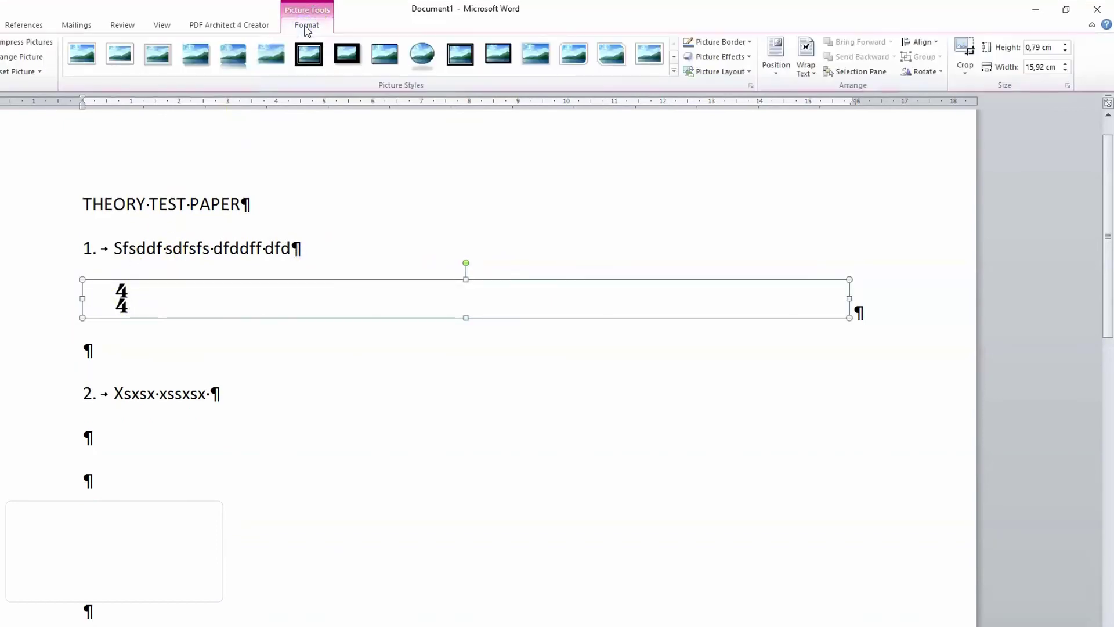
pyautogui.click(965, 57)
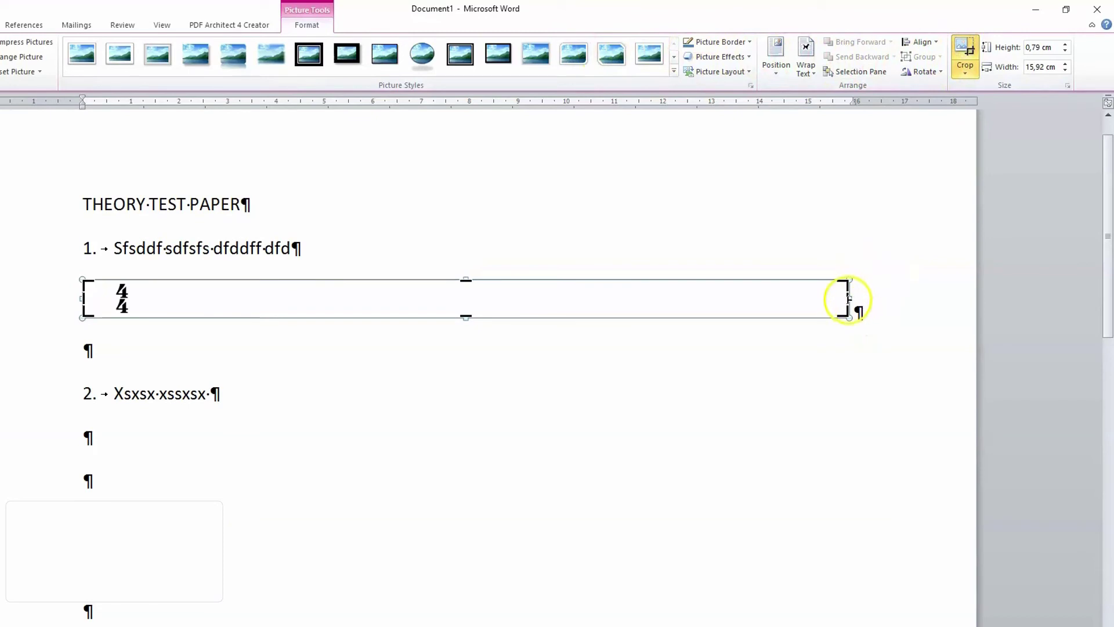
pyautogui.moveTo(848, 296); pyautogui.dragTo(149, 291)
pyautogui.click(137, 480)
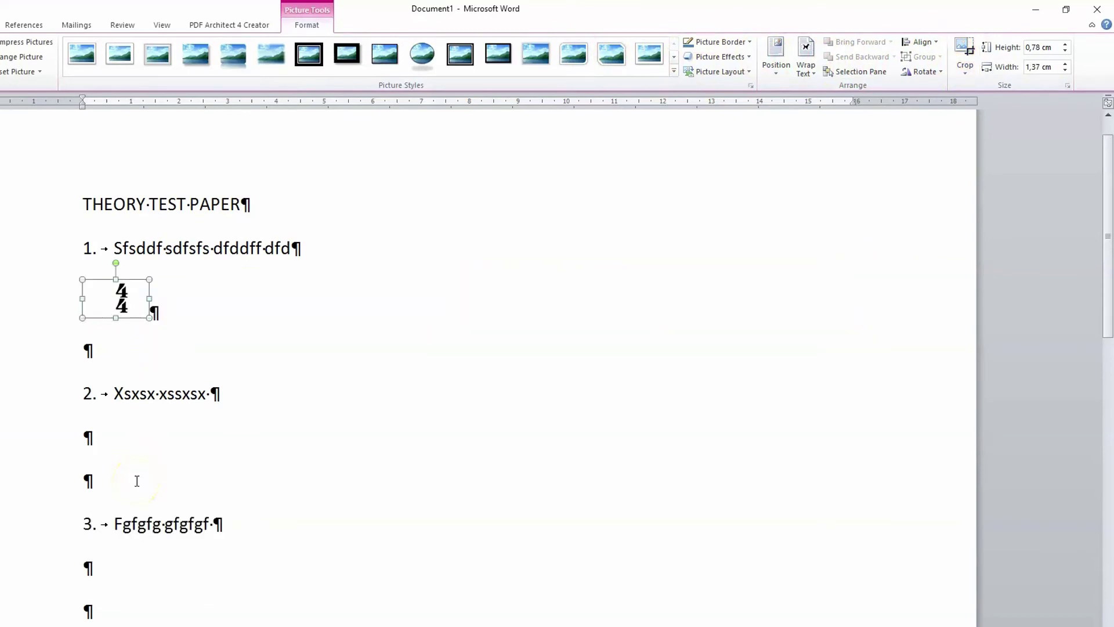
pyautogui.click(87, 438)
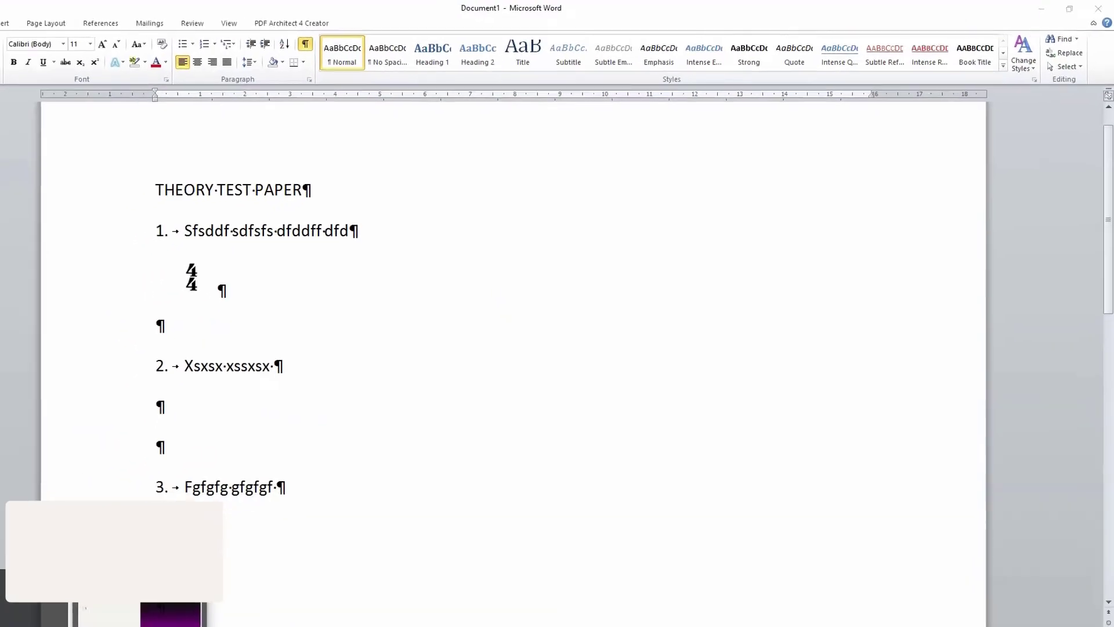
# Step: Shrink the Sibelius graphic capture box to enclose only the 4/4 sign, then return to Word
pyautogui.click(214, 615)
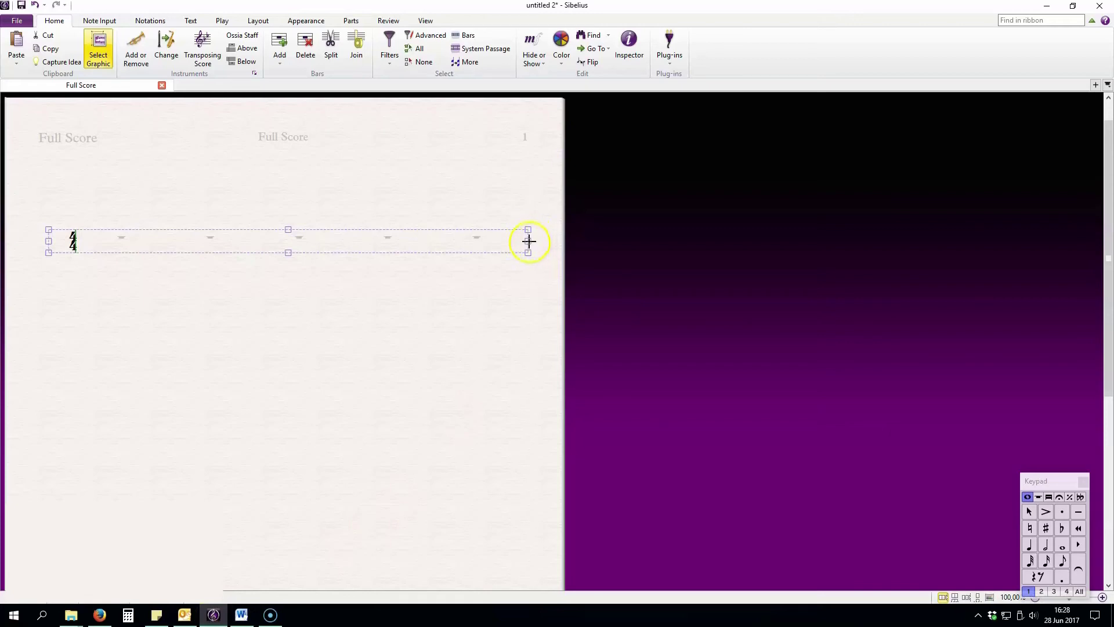
pyautogui.moveTo(526, 240); pyautogui.dragTo(93, 241)
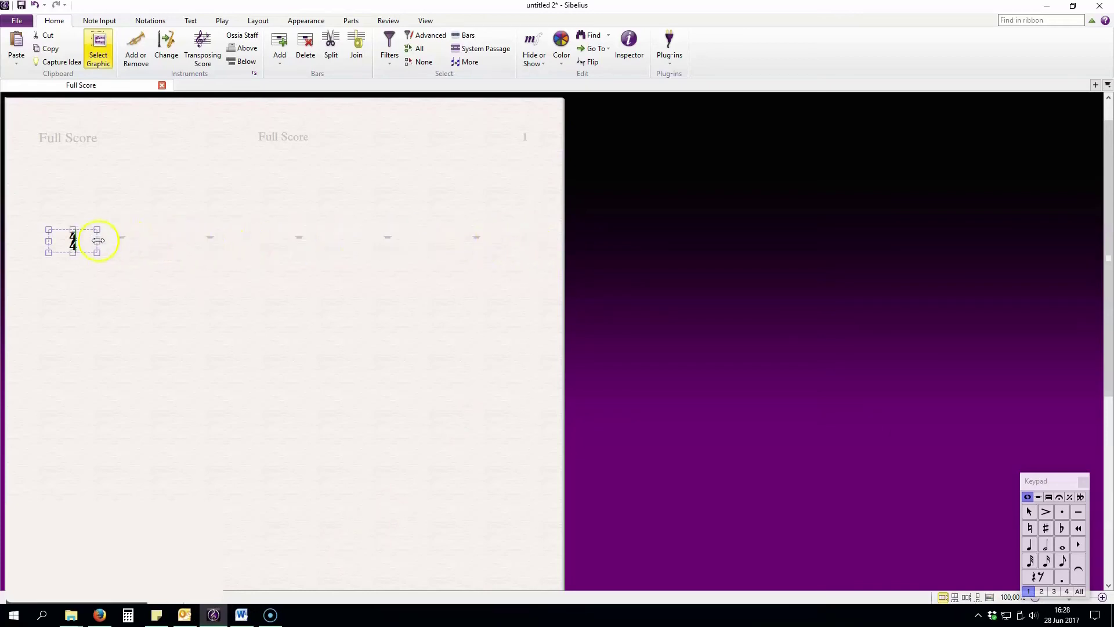
pyautogui.moveTo(94, 241); pyautogui.dragTo(91, 241)
pyautogui.click(242, 614)
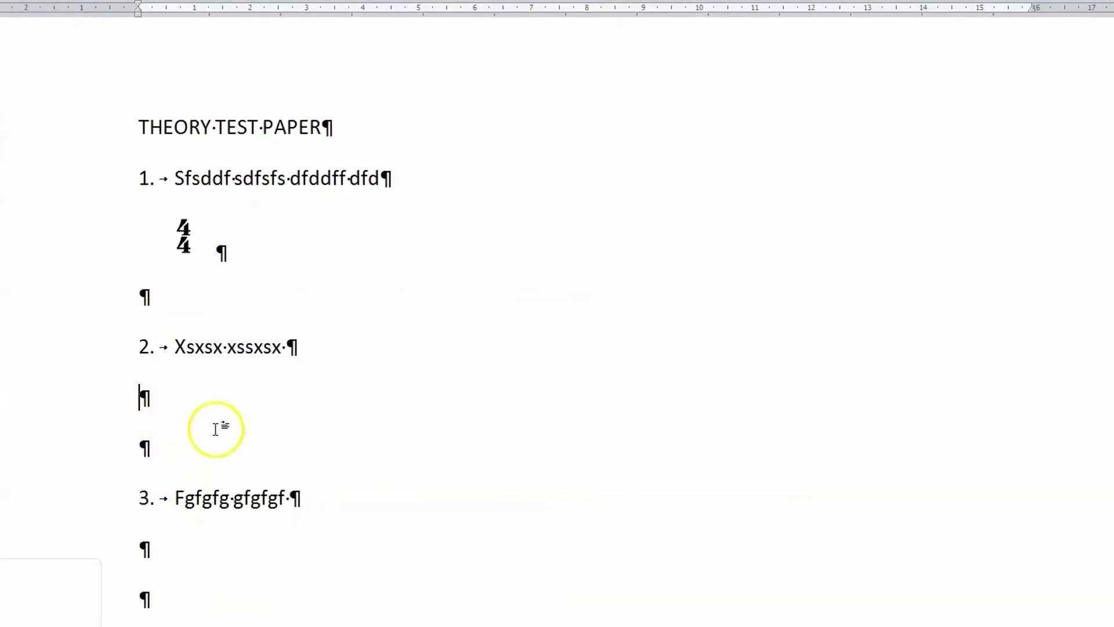
# Step: Paste the 4/4 under question 2, shrink it to question 1's size, and hide formatting marks
pyautogui.hotkey('ctrl', 'v')
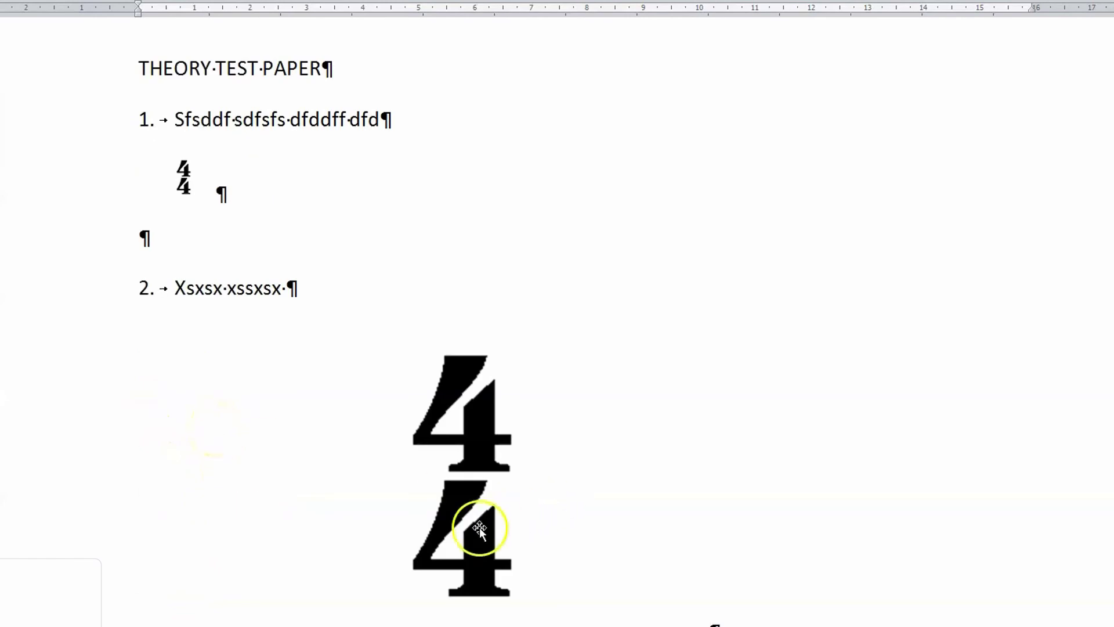
pyautogui.click(481, 527)
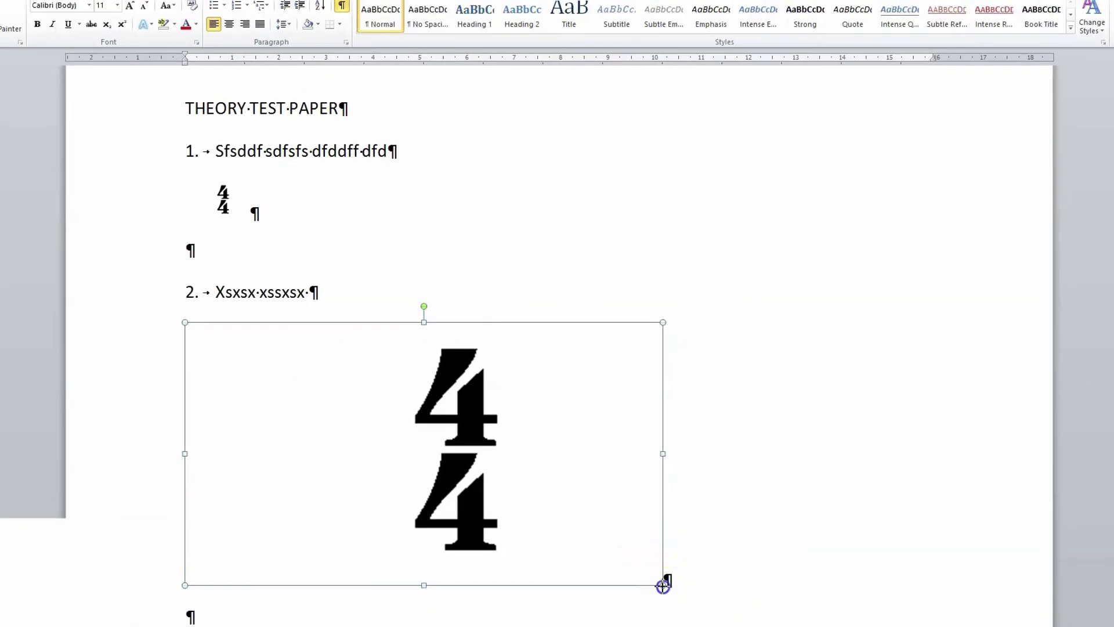
pyautogui.moveTo(663, 585); pyautogui.dragTo(293, 403)
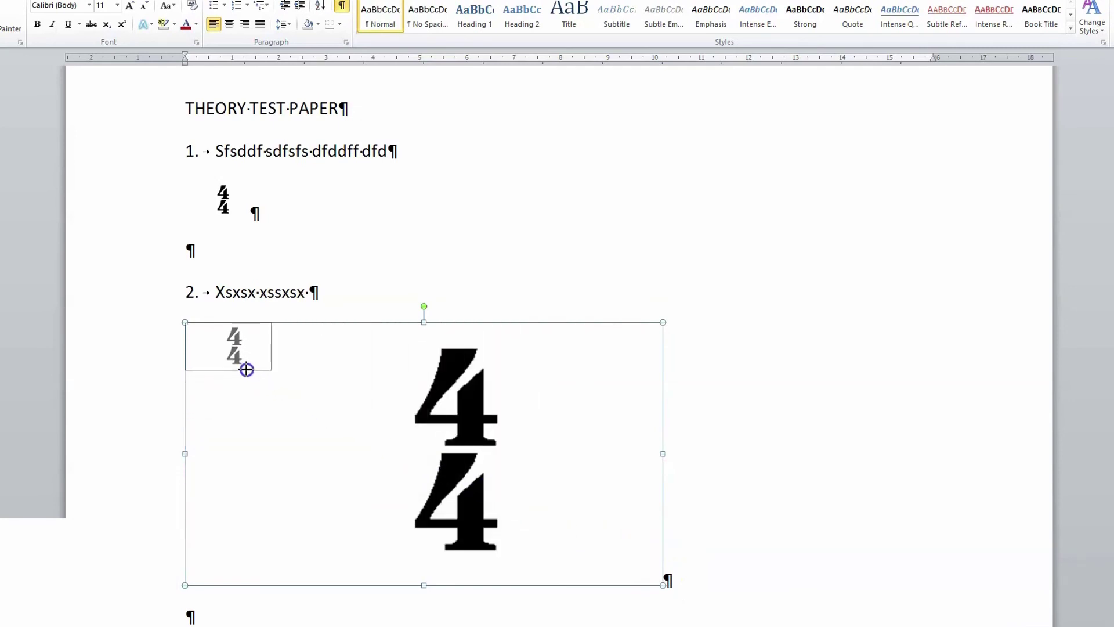
pyautogui.moveTo(293, 403); pyautogui.dragTo(232, 364)
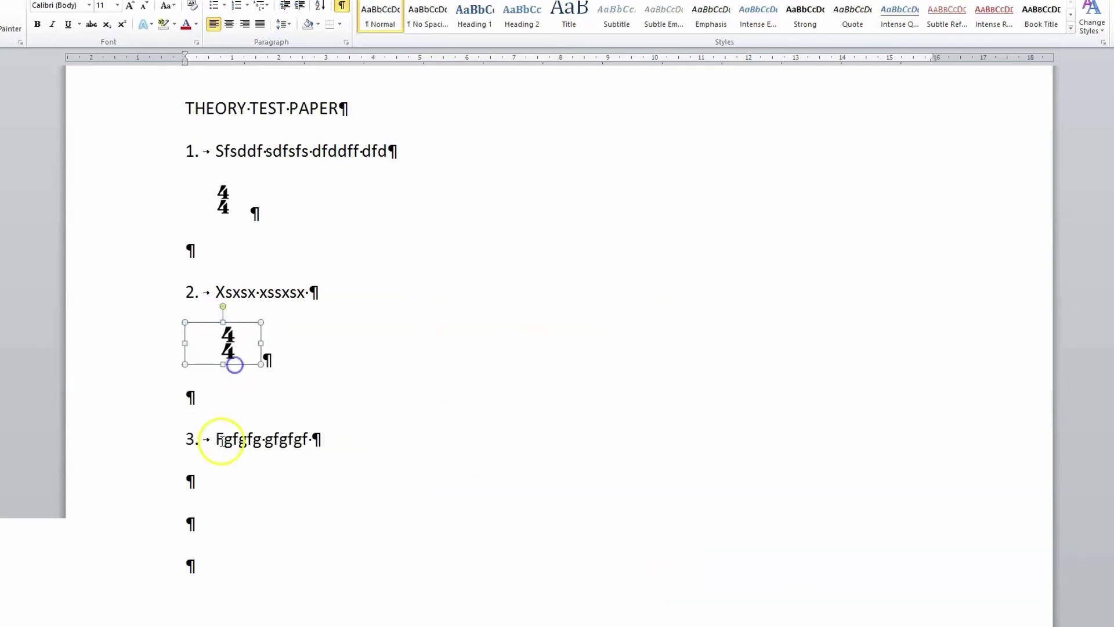
pyautogui.click(195, 394)
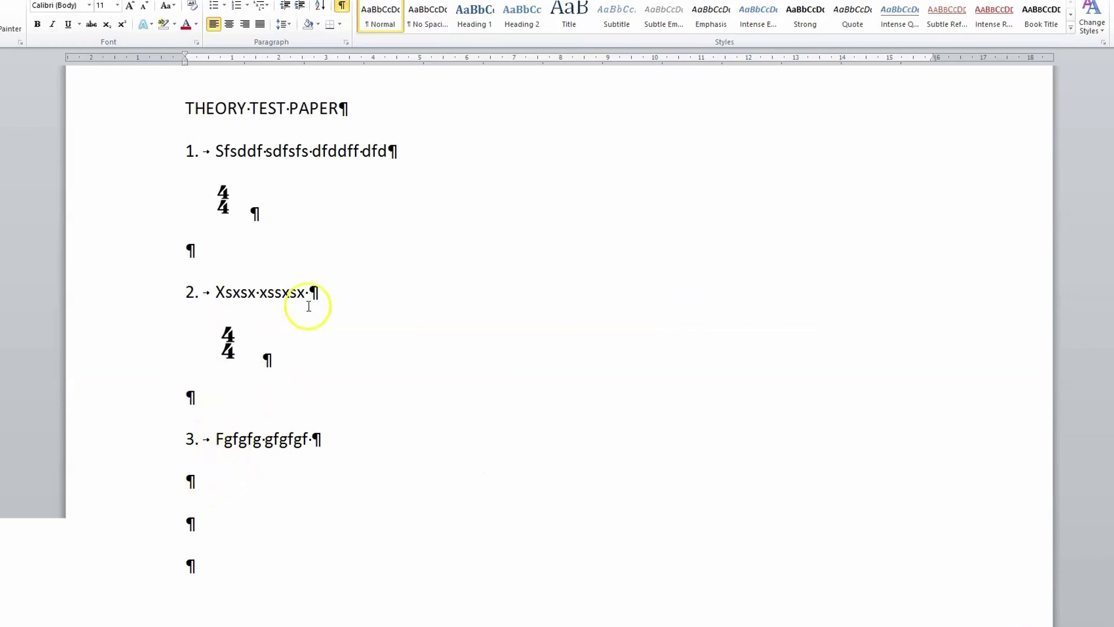
pyautogui.click(342, 6)
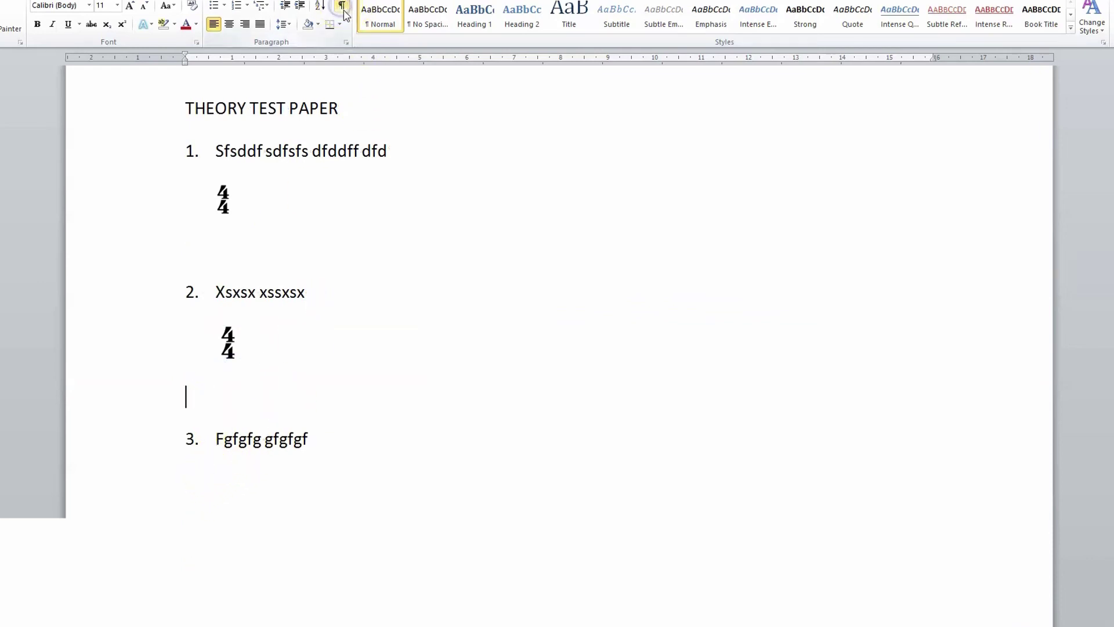